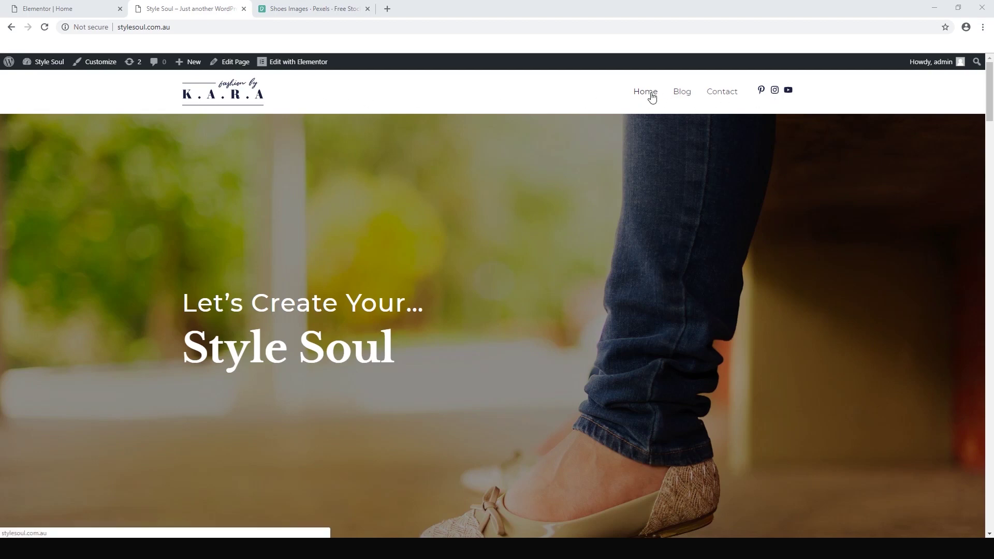
- Open the Customizer from the admin bar on the Style Soul home page
left_click(95, 68)
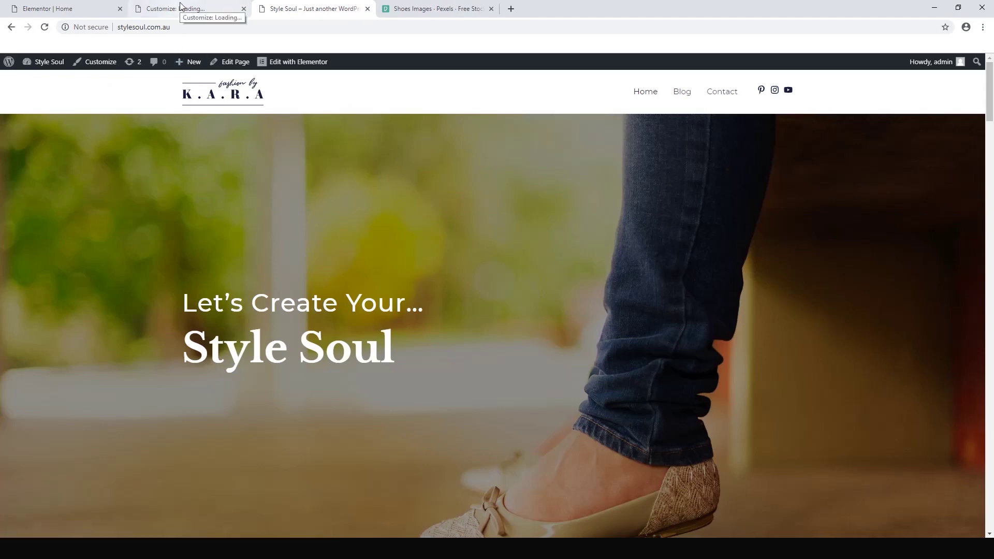
- Remove the header logo and enable Display Site Title in Site Identity
left_click(180, 7)
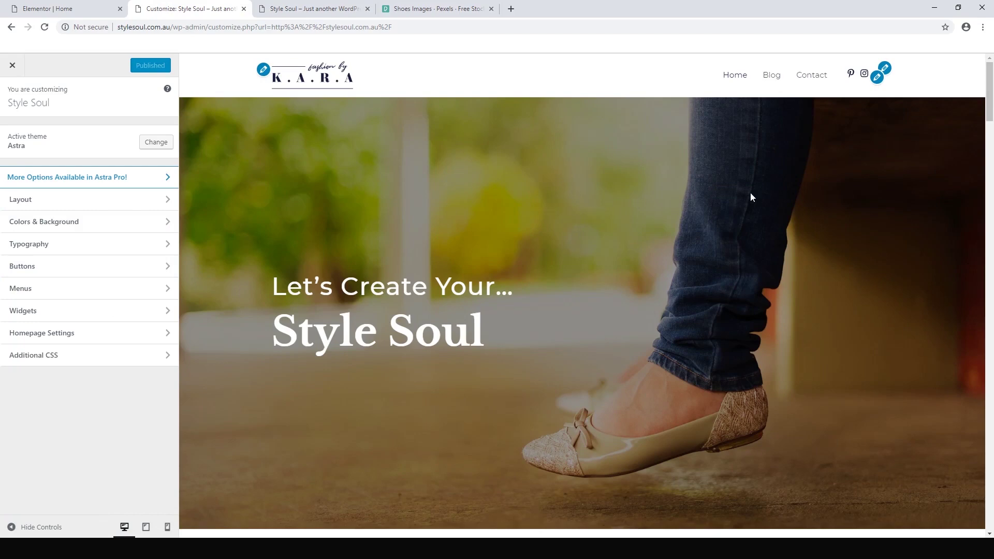
left_click(263, 72)
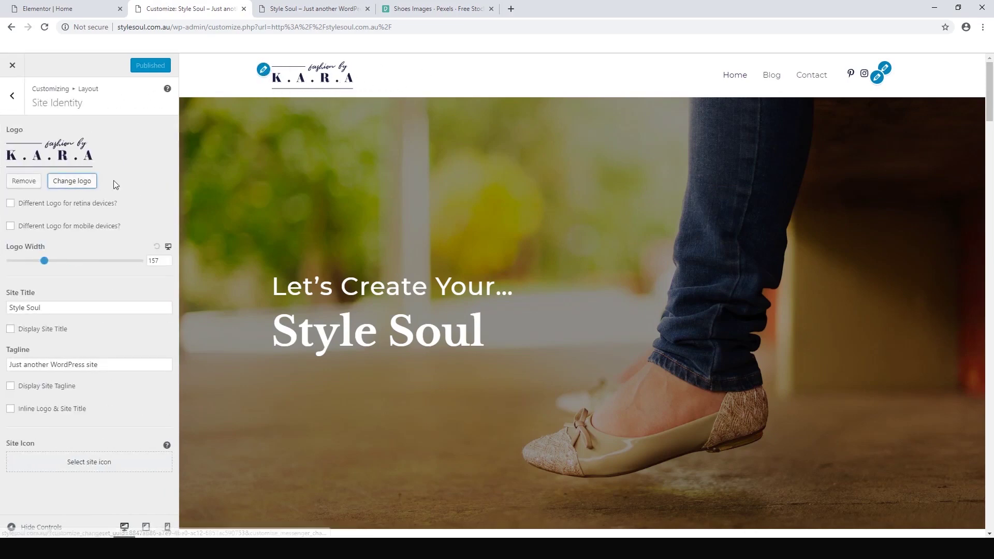
left_click(24, 182)
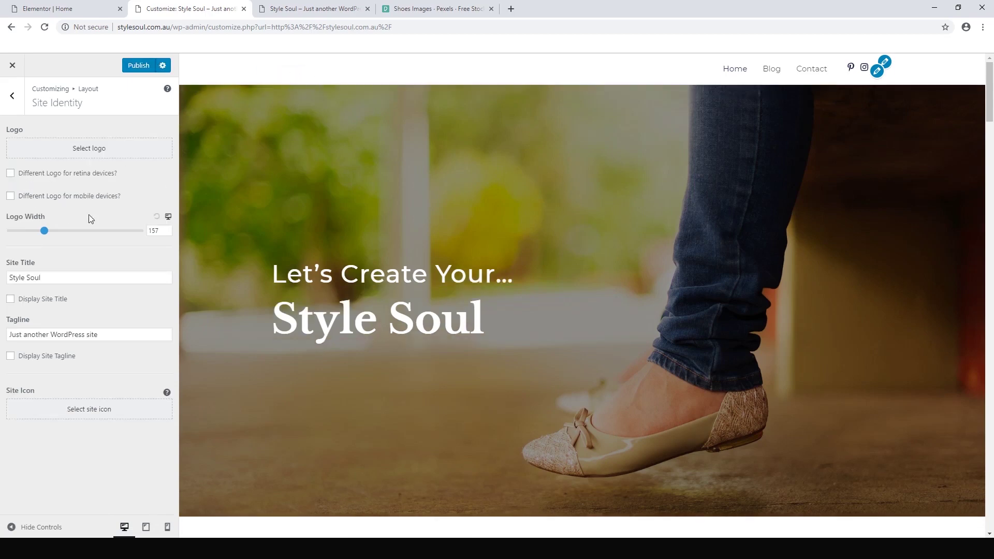
left_click(26, 302)
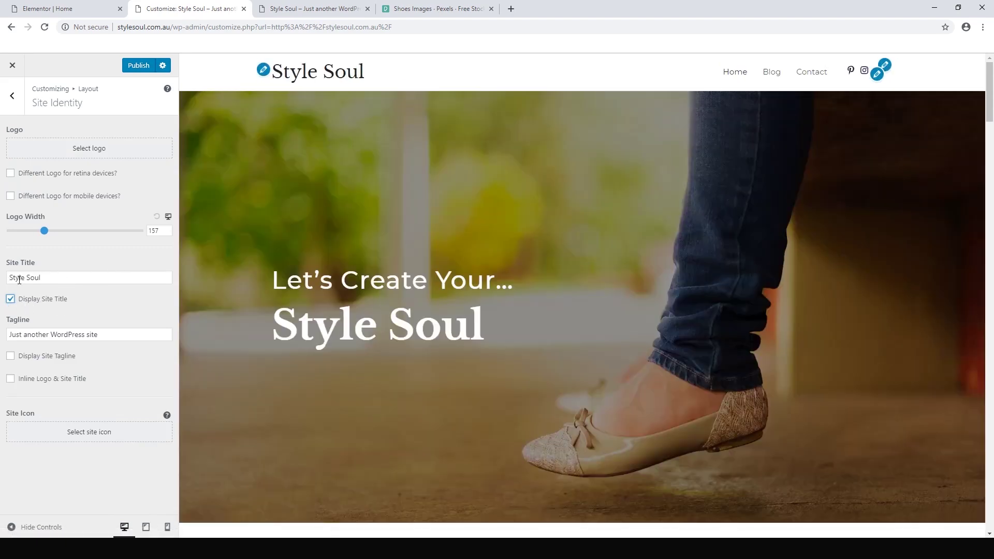
- Keep the site title as 'Style Soul' and publish the changes
left_click(69, 278)
type("dfdf")
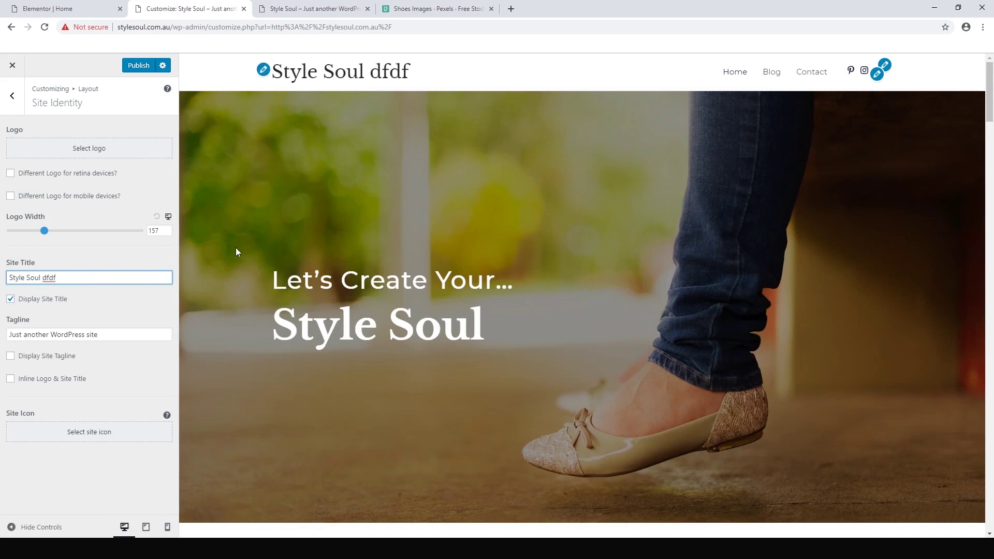
key("BackSpace")
key("BackSpace")
key("BackSpace")
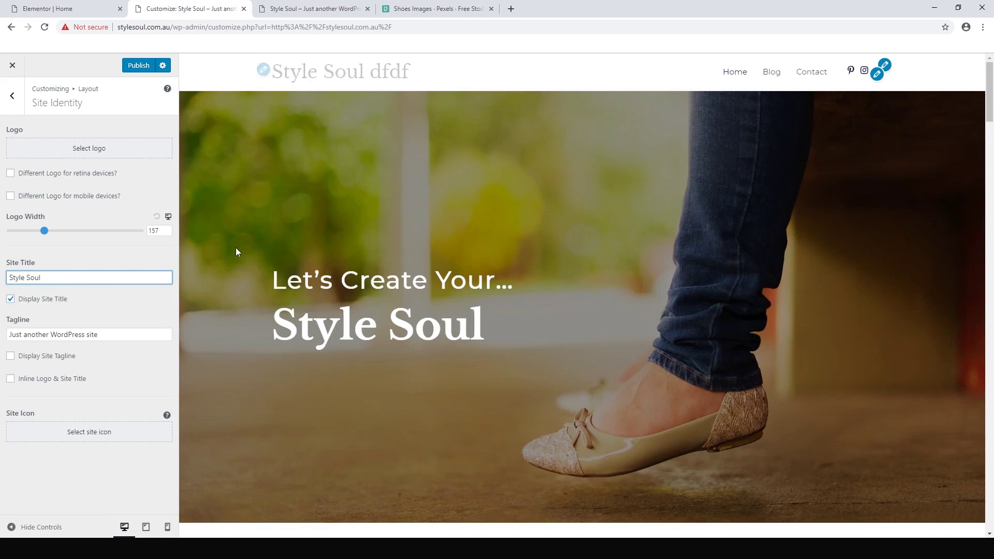
left_click(130, 67)
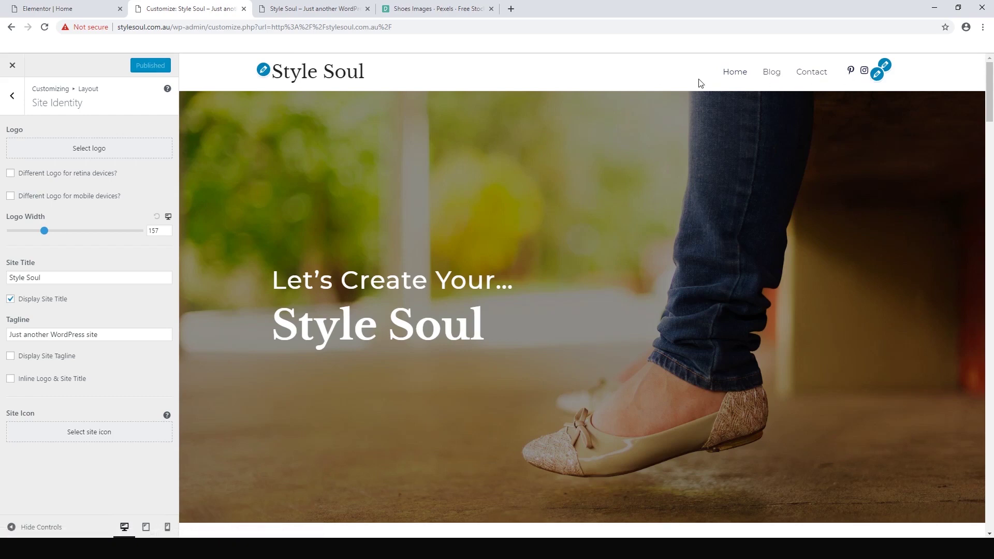
- Return to the main Customizer options and open the Primary Menu under Menus
left_click(13, 106)
left_click(13, 106)
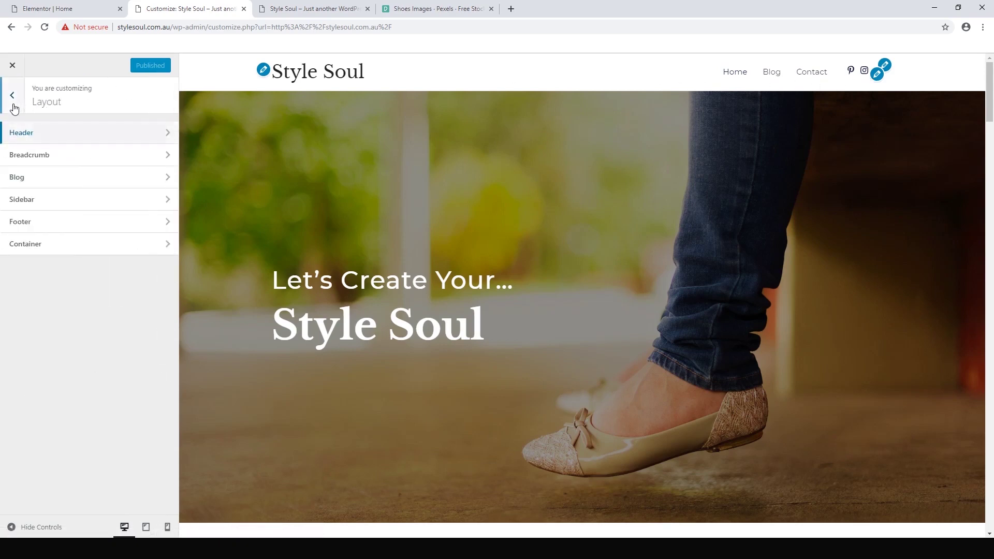
left_click(13, 106)
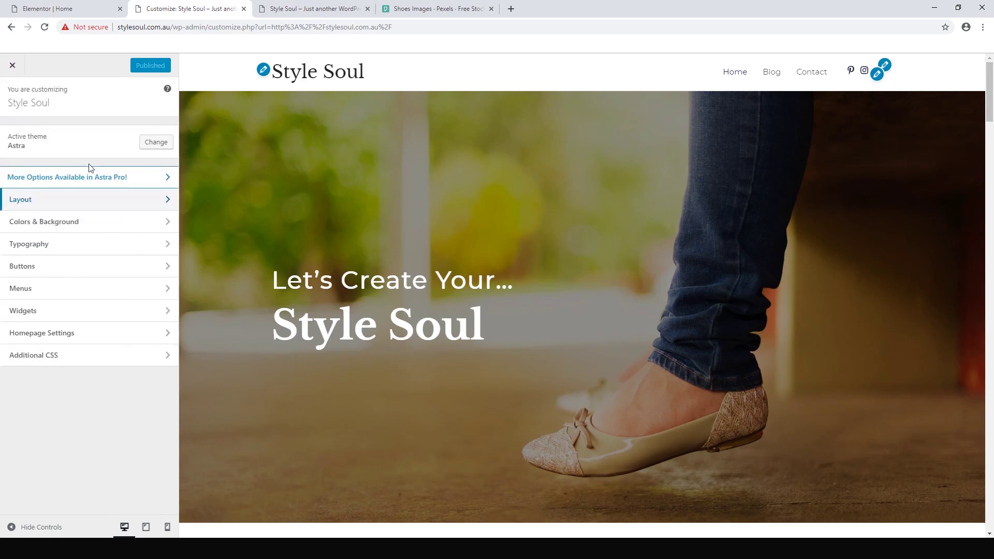
left_click(26, 287)
left_click(32, 161)
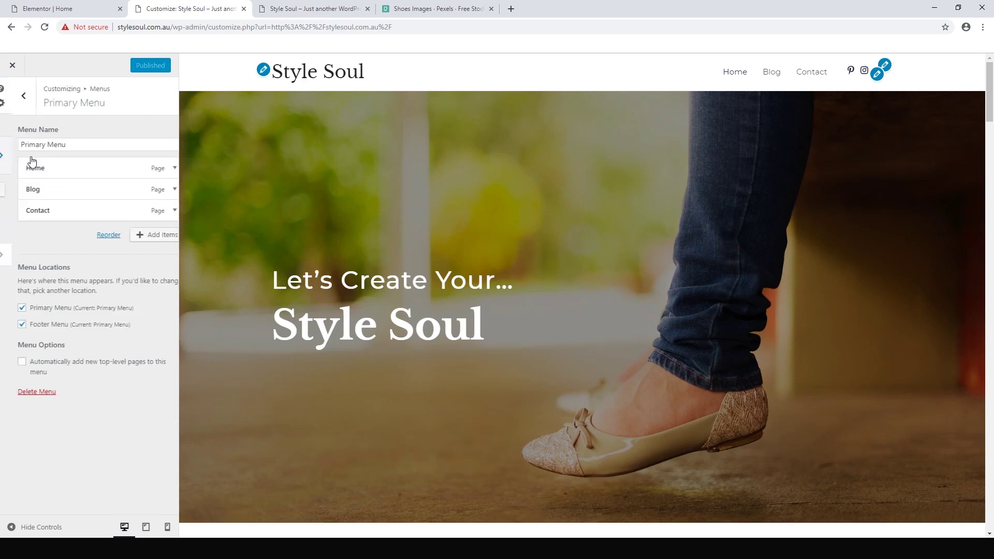
- Add Sample Page to the Primary Menu, then remove it, leaving Home, Blog and Contact
left_click(139, 236)
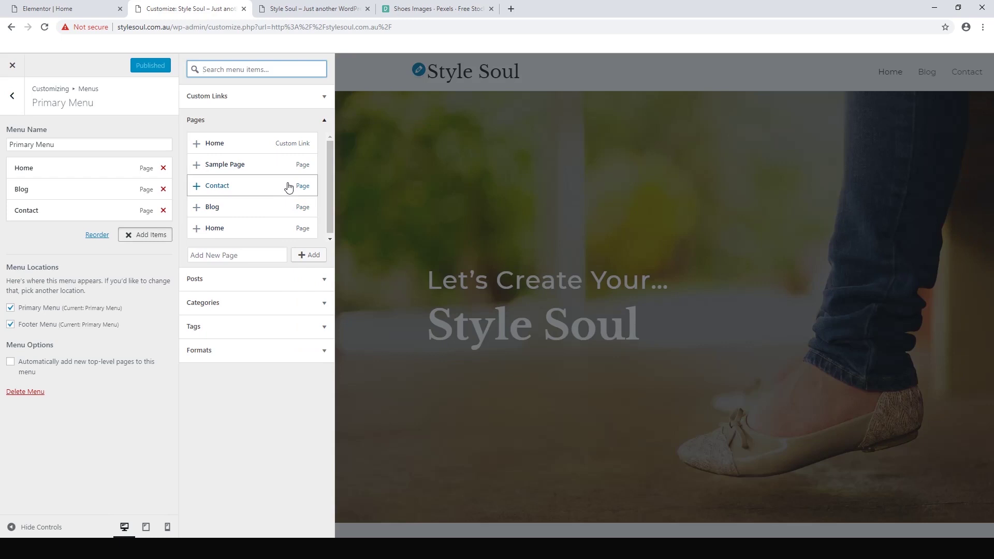
left_click(197, 166)
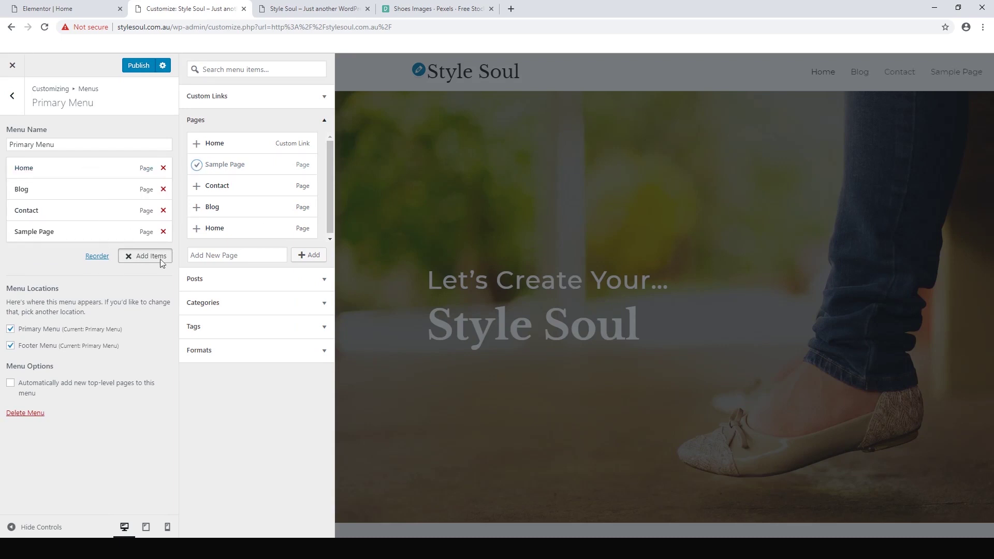
left_click(511, 187)
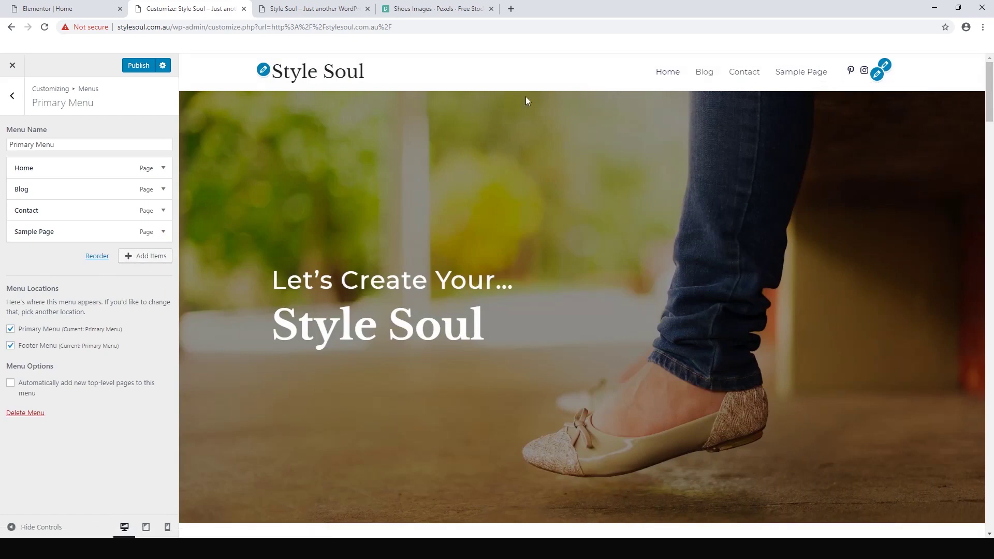
left_click(141, 258)
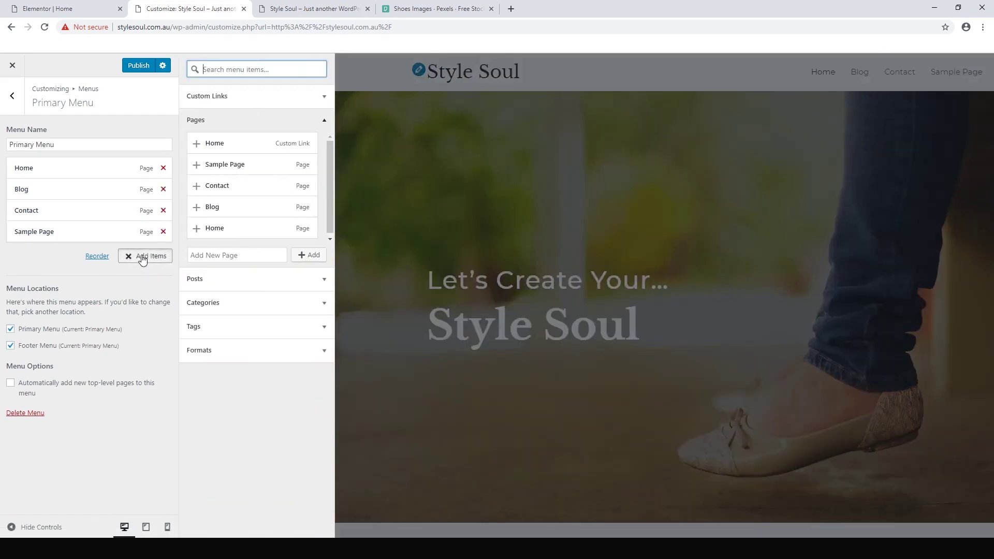
left_click(164, 233)
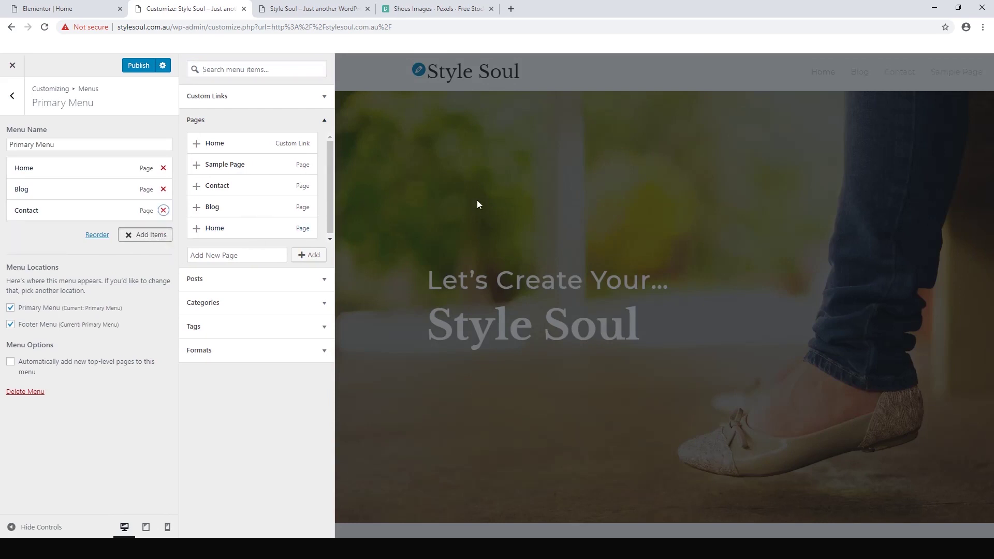
left_click(618, 197)
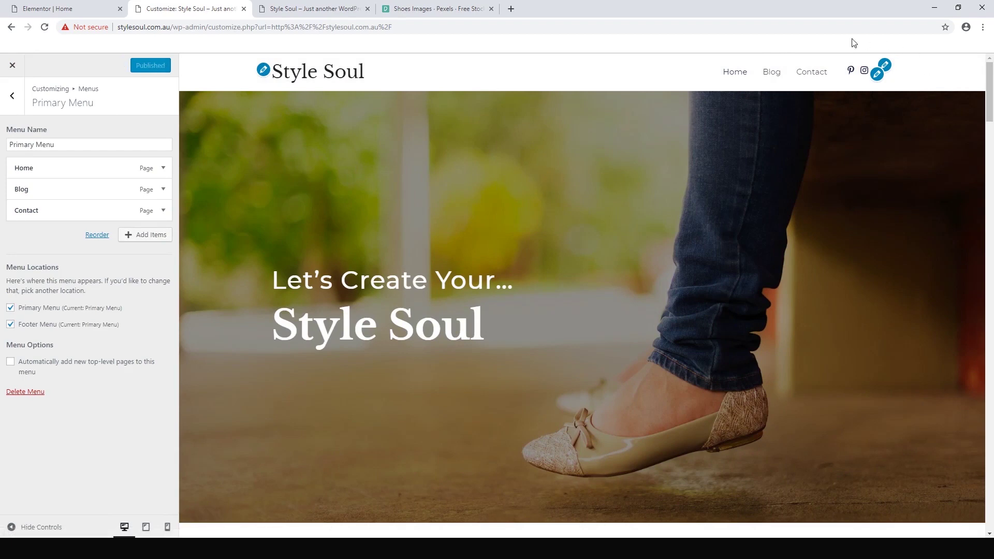
- Replace the first social profile's Pinterest icon with Facebook by searching 'face'
left_click(878, 77)
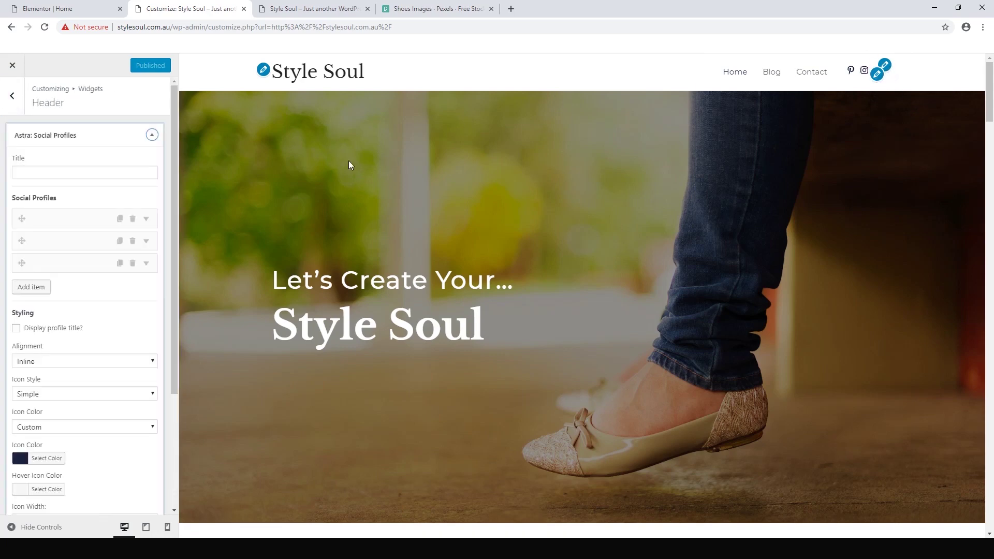
left_click(66, 220)
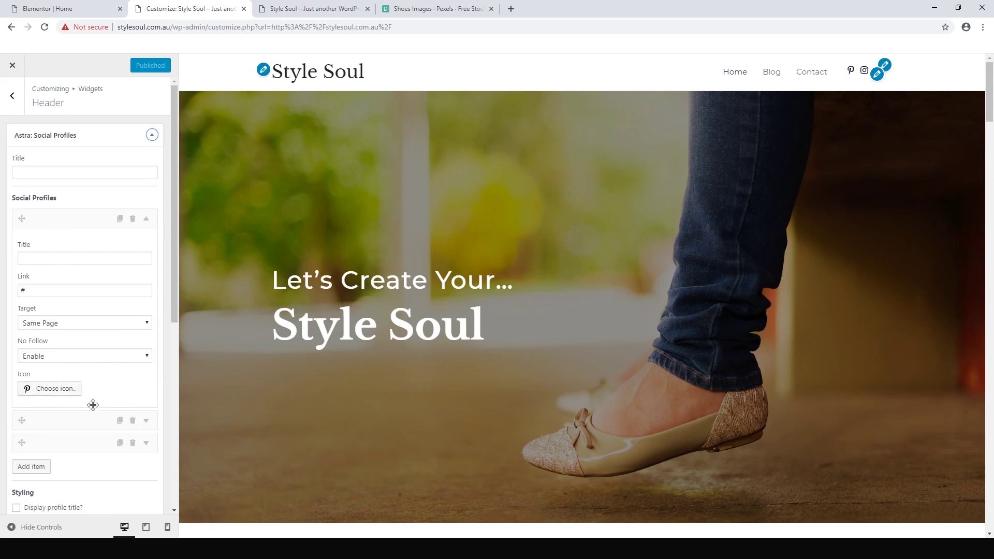
left_click(49, 391)
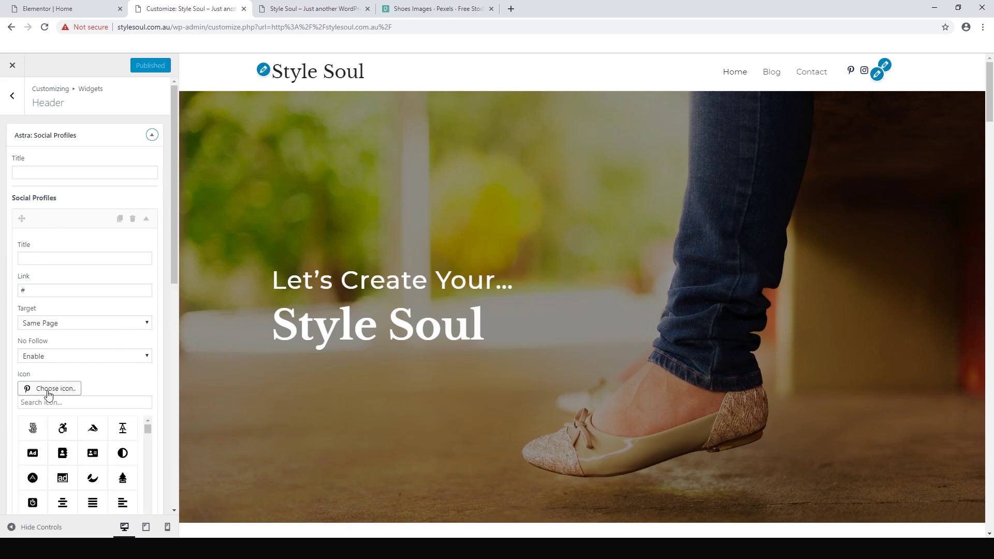
left_click(63, 404)
type("face")
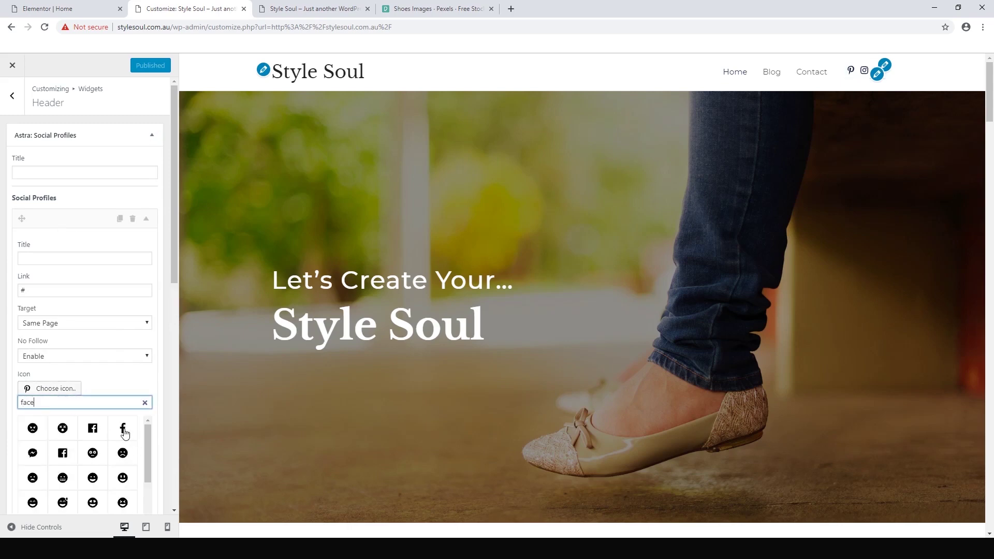
left_click(124, 433)
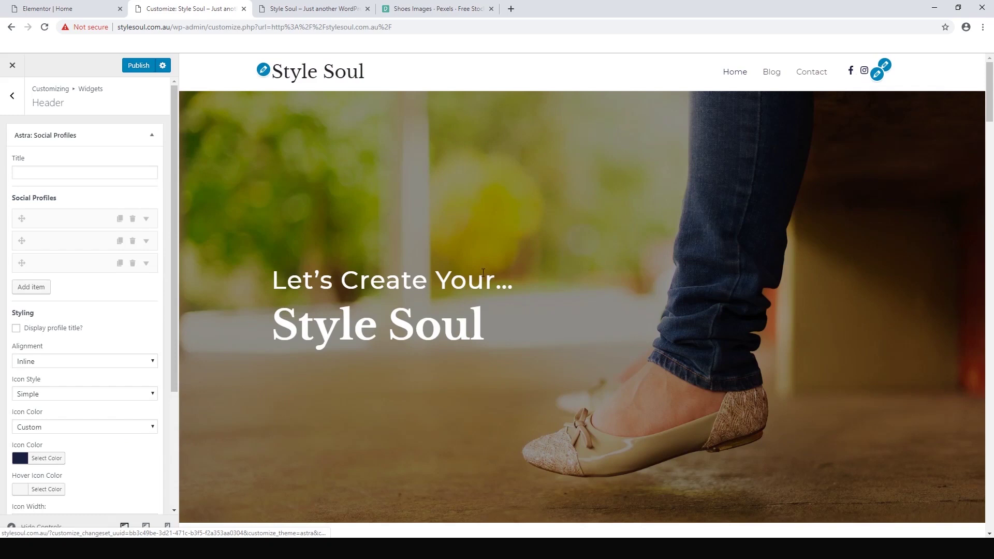
- Review the first social profile's link and icon, then publish the Facebook icon change
left_click(61, 223)
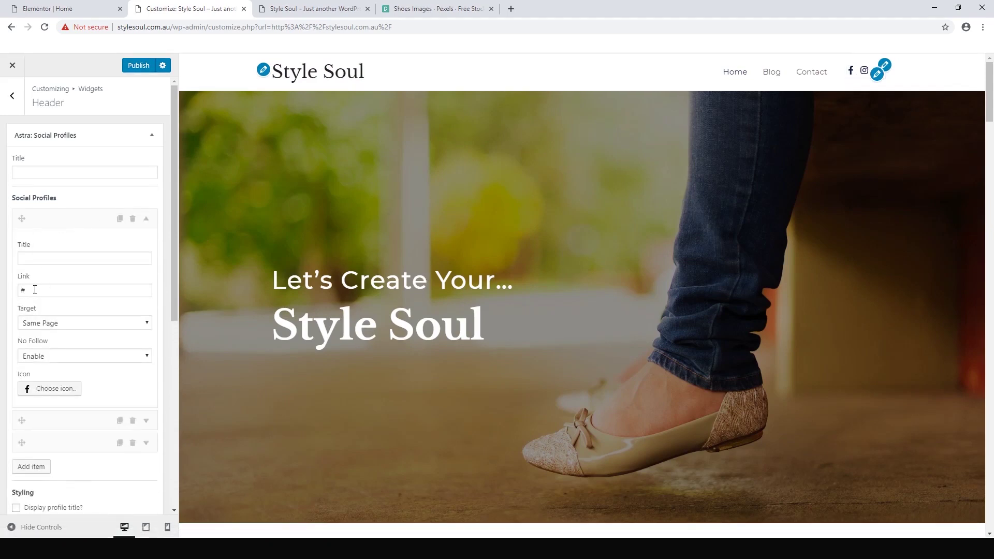
double_click(35, 289)
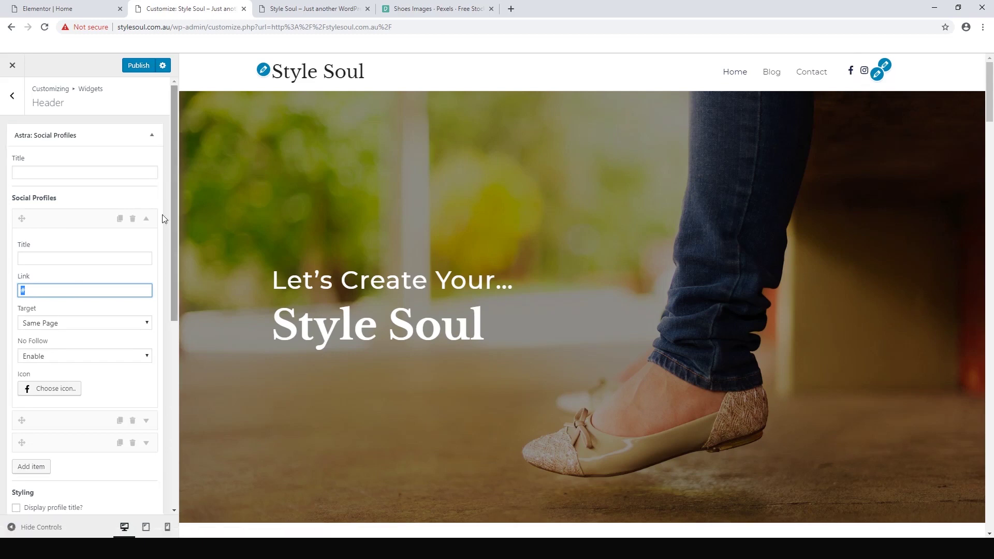
left_click(67, 219)
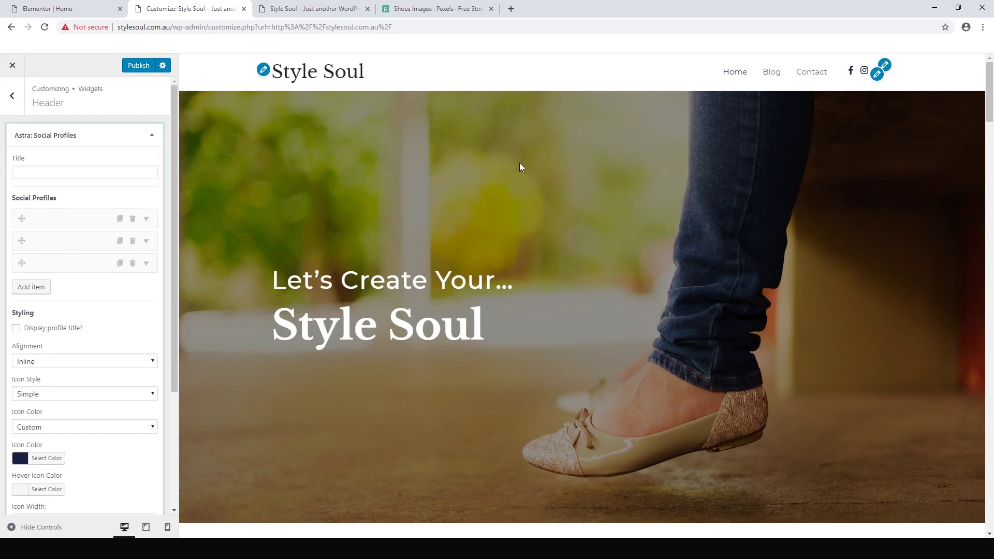
left_click(62, 222)
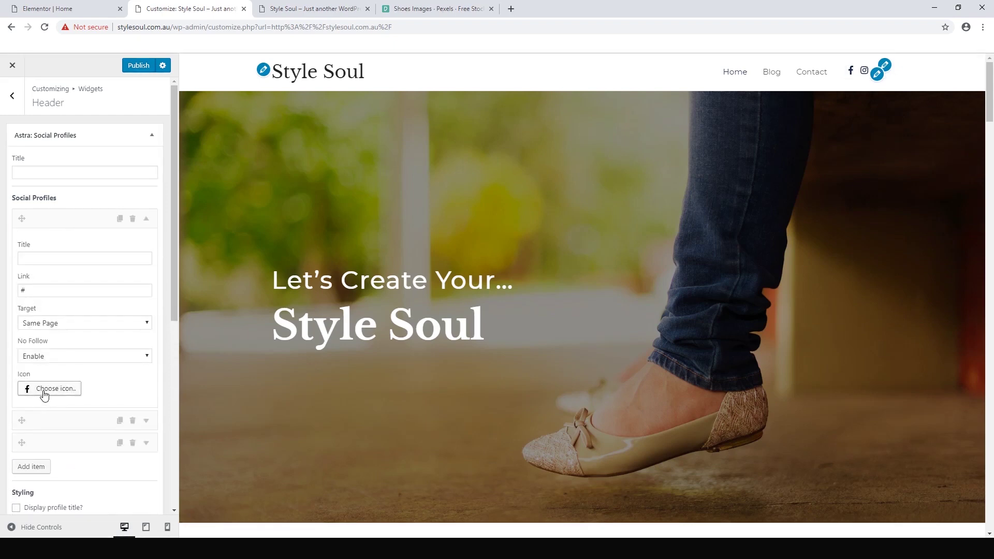
left_click(44, 391)
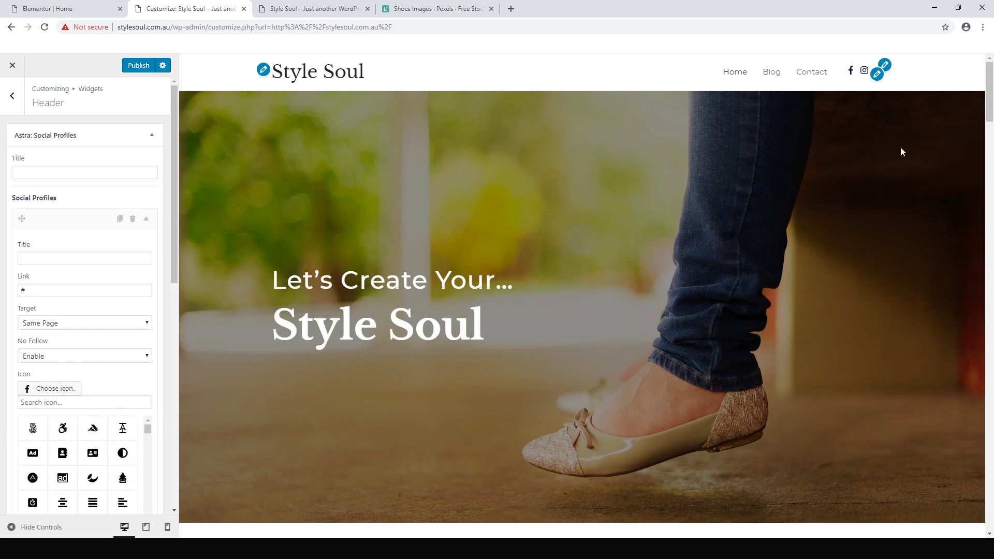
left_click(140, 70)
left_click_drag(991, 100, 991, 517)
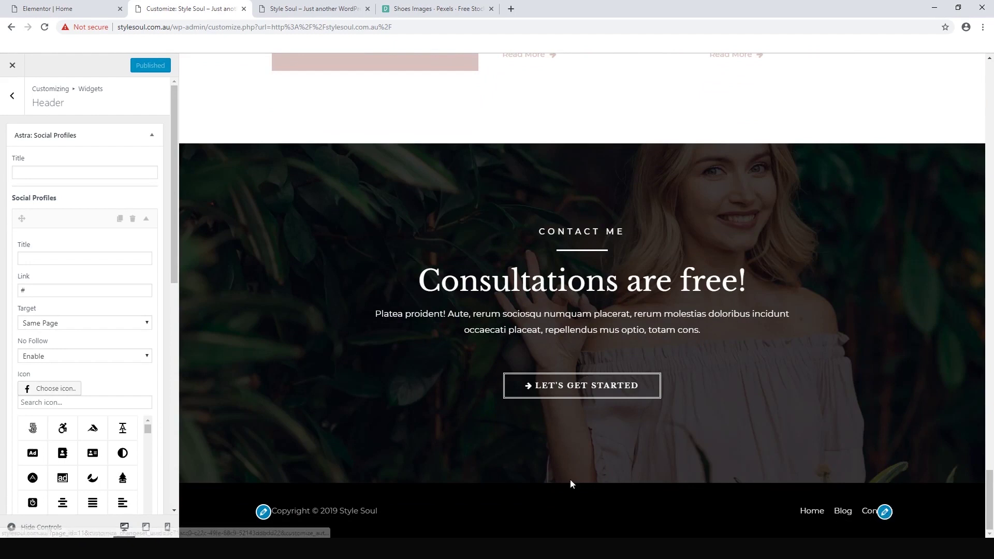
- Add 'Phone - 041211' with extra dashes on its own line in footer Section 1
left_click(263, 515)
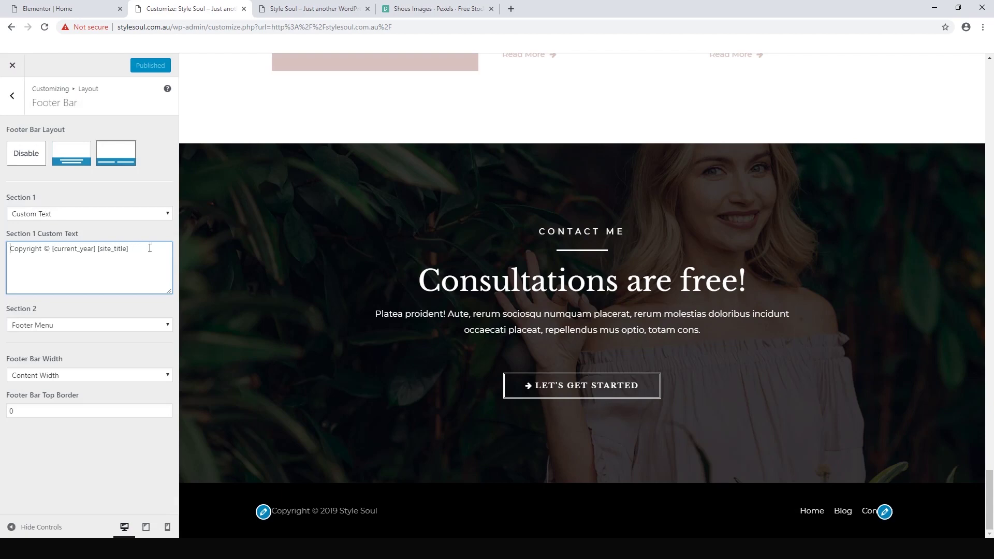
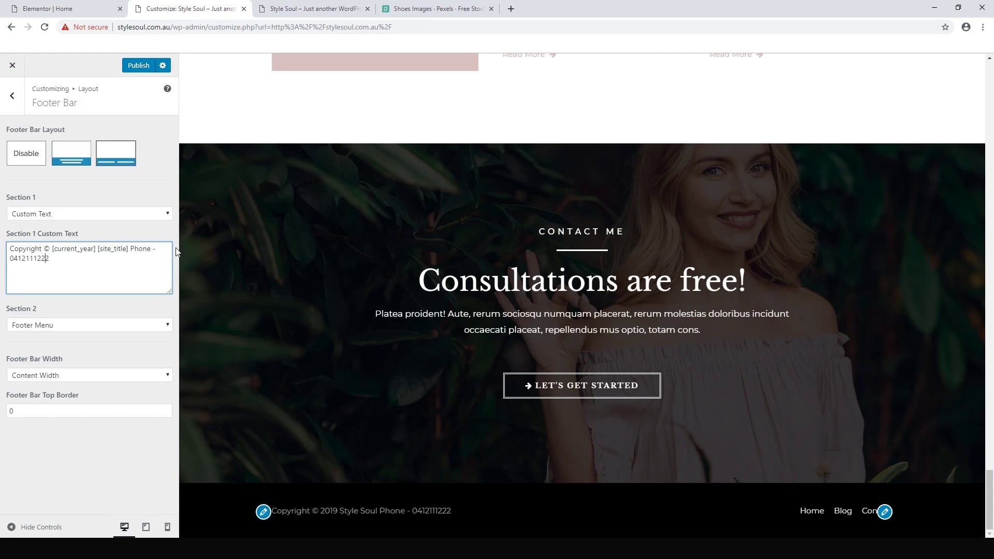
type("-")
key("Right")
key("Right")
key("Right")
type("-")
left_click(130, 249)
key("Return")
- Delete the phone number line, leaving only the copyright year and site title
key("ctrl+a")
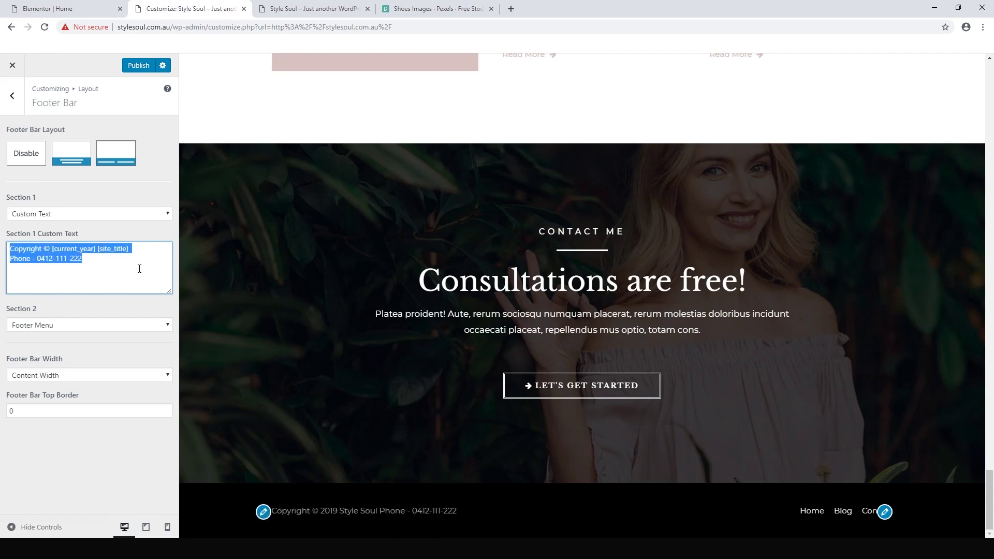
left_click_drag(139, 268, 10, 258)
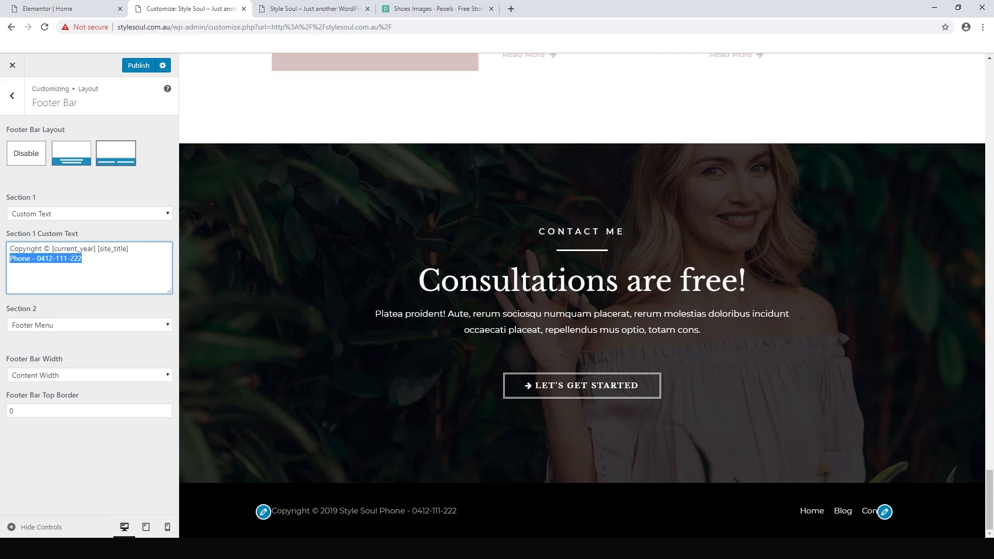
key("BackSpace")
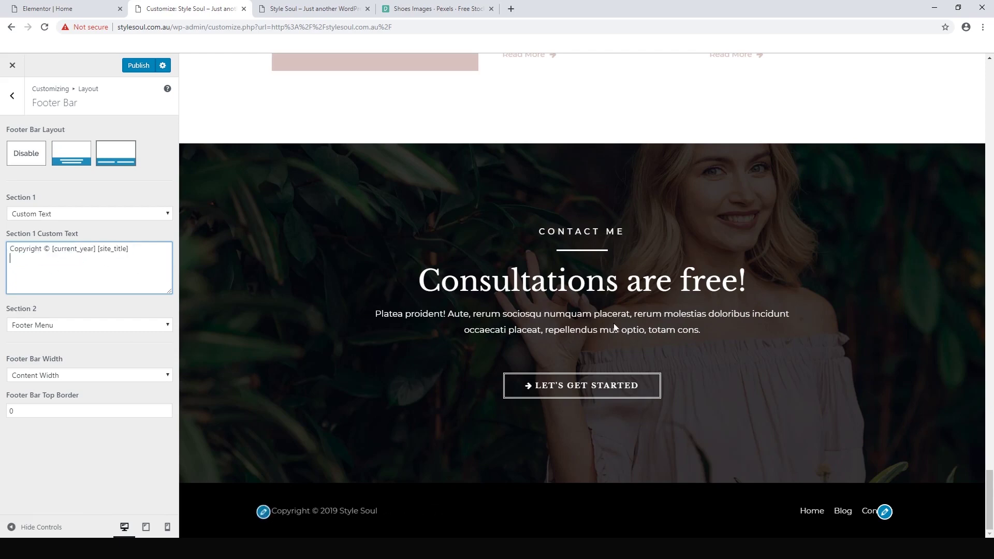
key("BackSpace")
left_click_drag(990, 497, 991, 93)
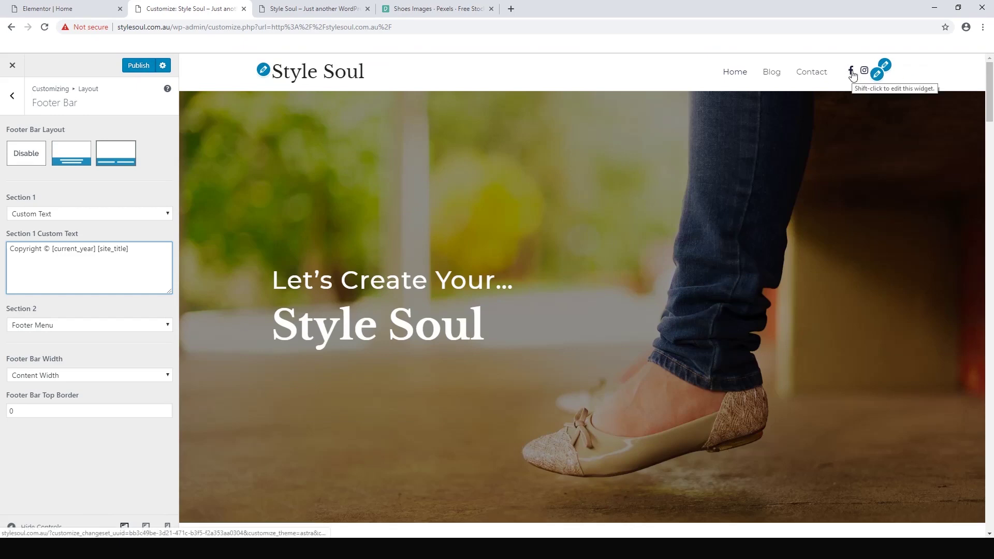
- In Layout > Header > Site Identity, clear the 'Just another WordPress site' tagline and publish
left_click(889, 68)
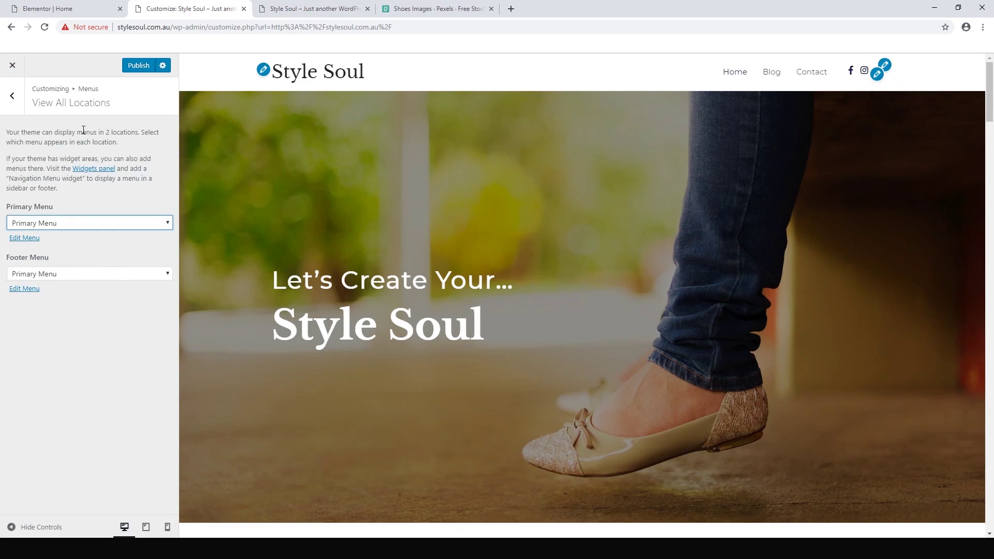
left_click(13, 101)
left_click(13, 102)
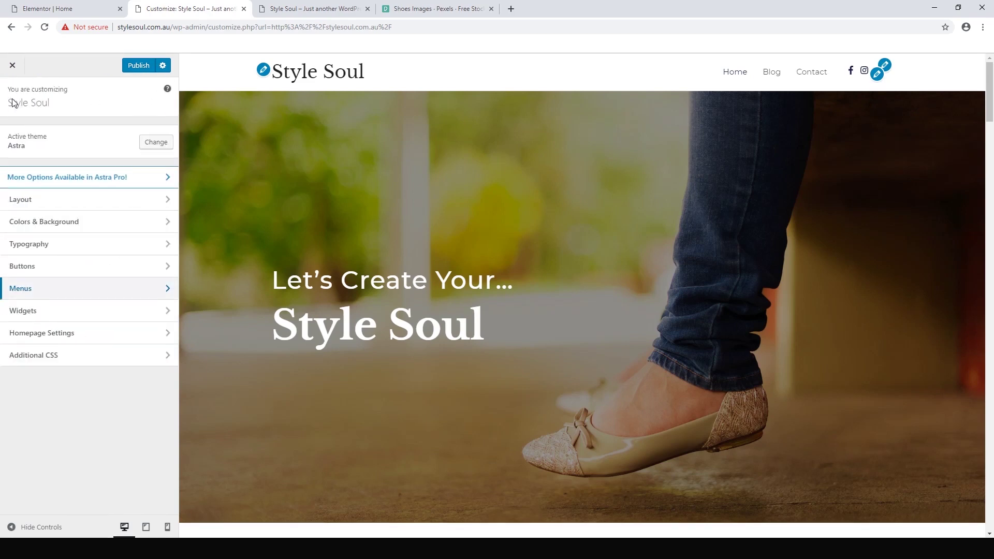
left_click(19, 200)
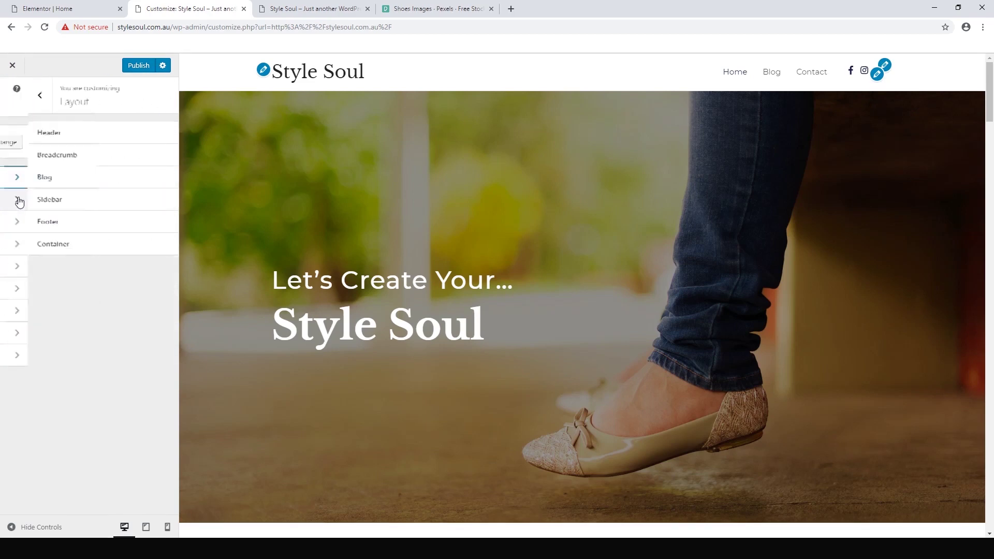
left_click(39, 137)
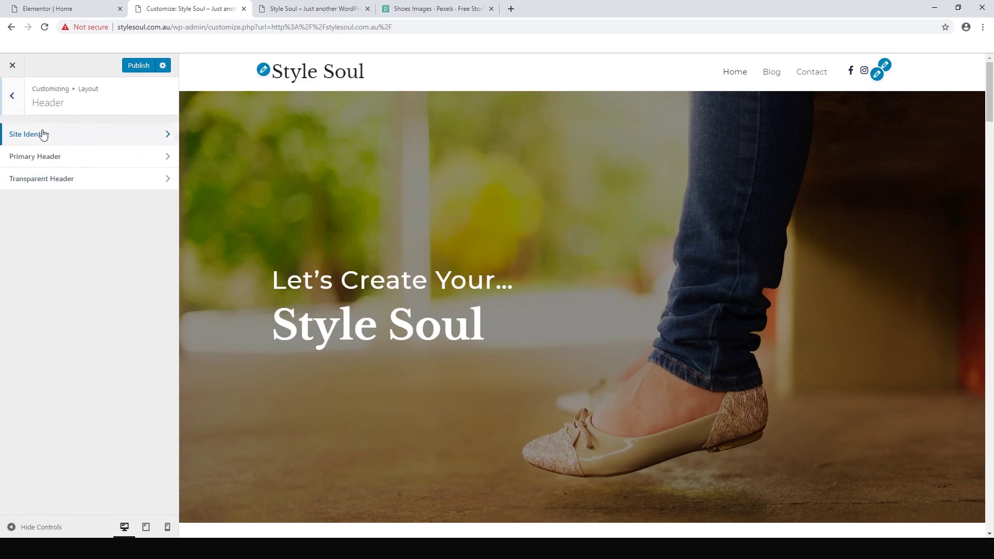
left_click(43, 135)
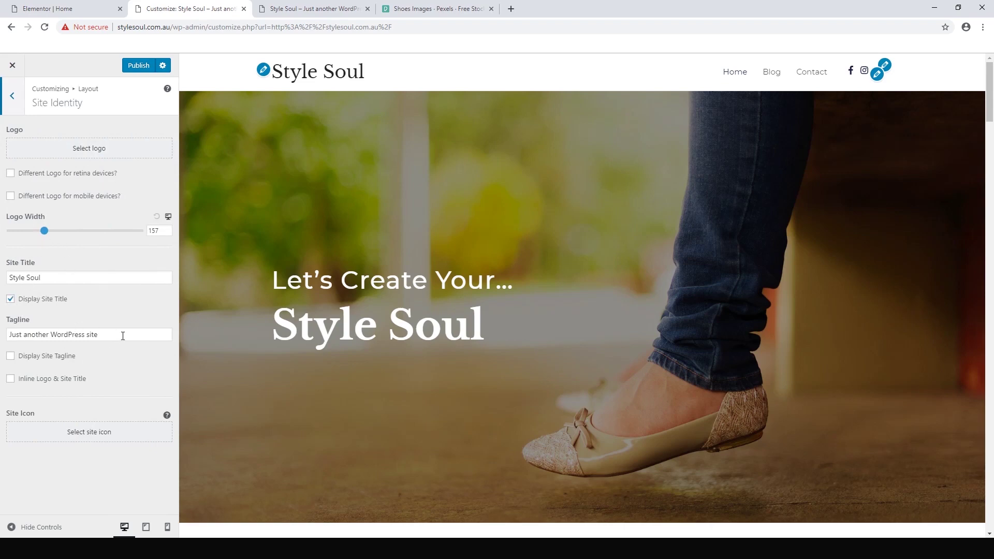
left_click_drag(123, 335, 21, 325)
key("BackSpace")
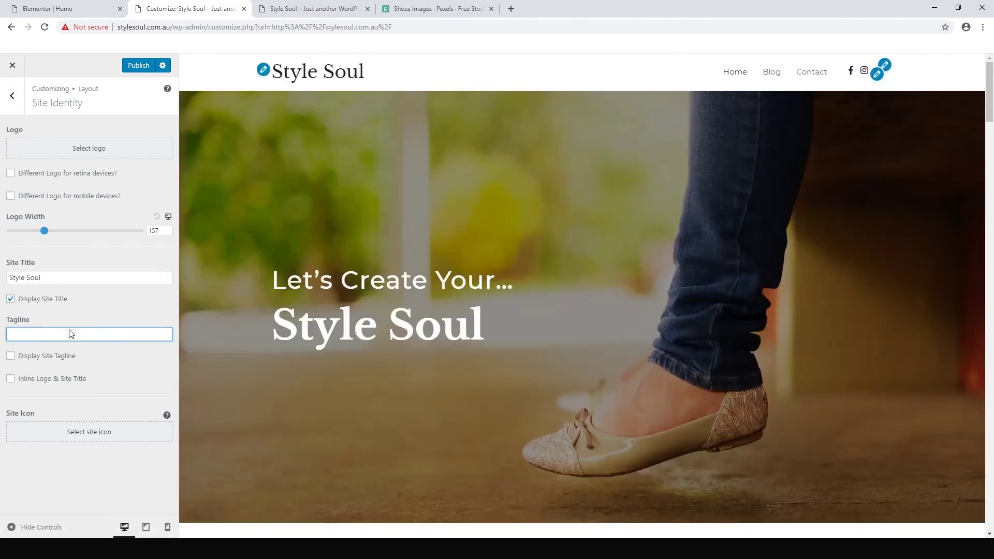
left_click(136, 66)
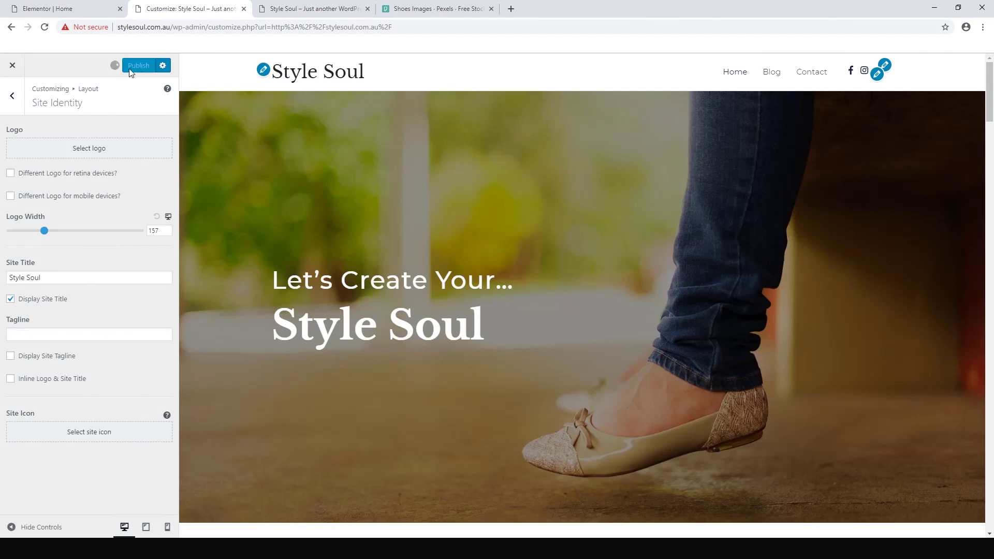
- In Primary Header settings, try None, then Search, as the Last Item in Menu
left_click(13, 97)
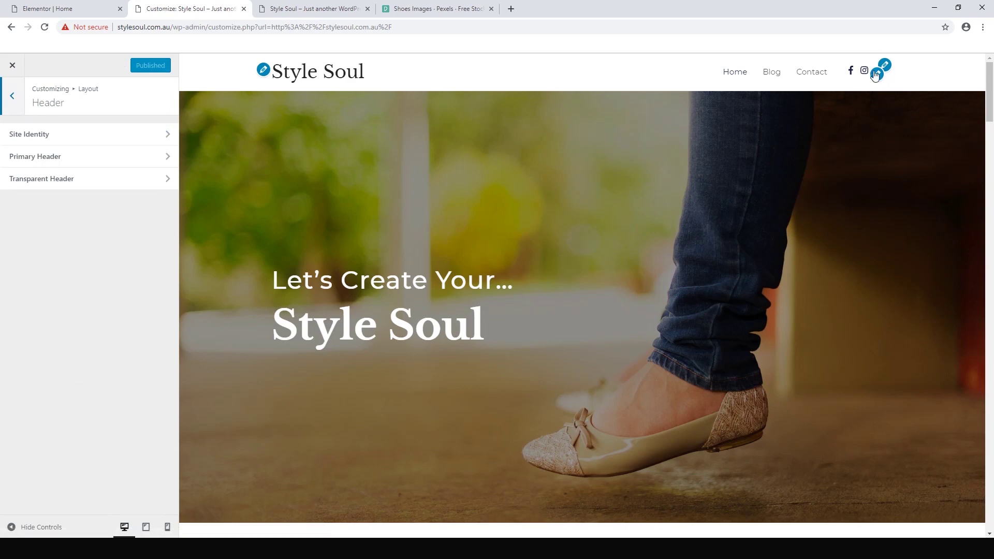
left_click(44, 161)
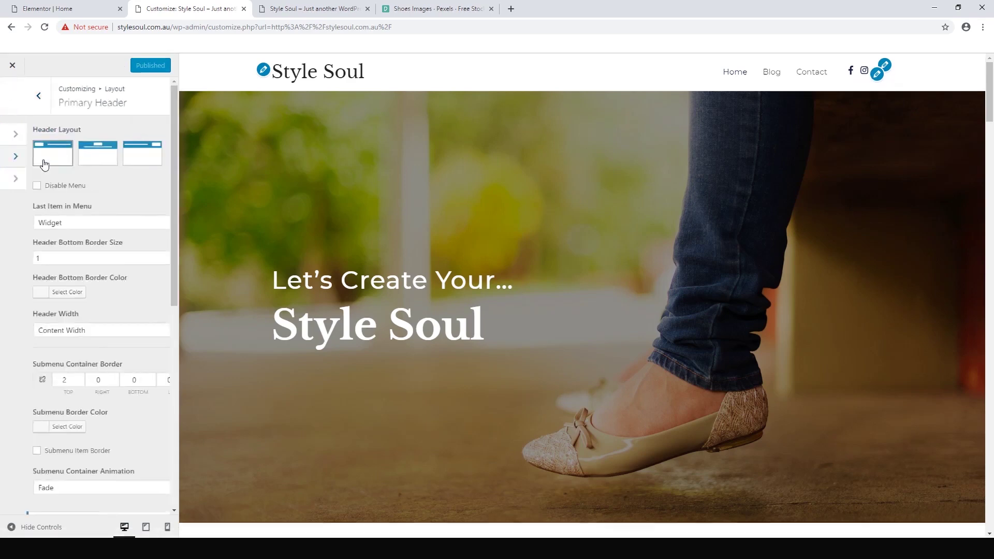
left_click(39, 228)
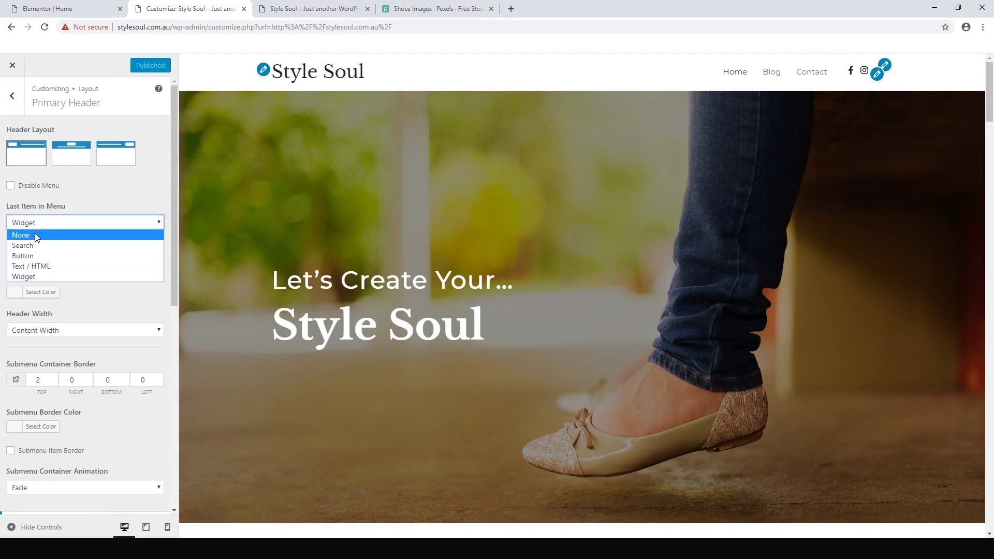
left_click(33, 238)
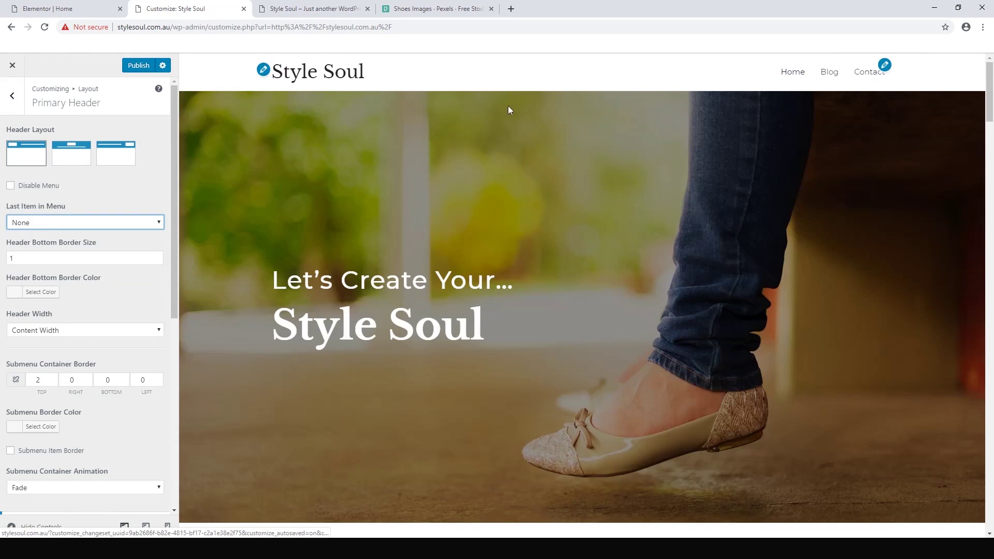
left_click(78, 223)
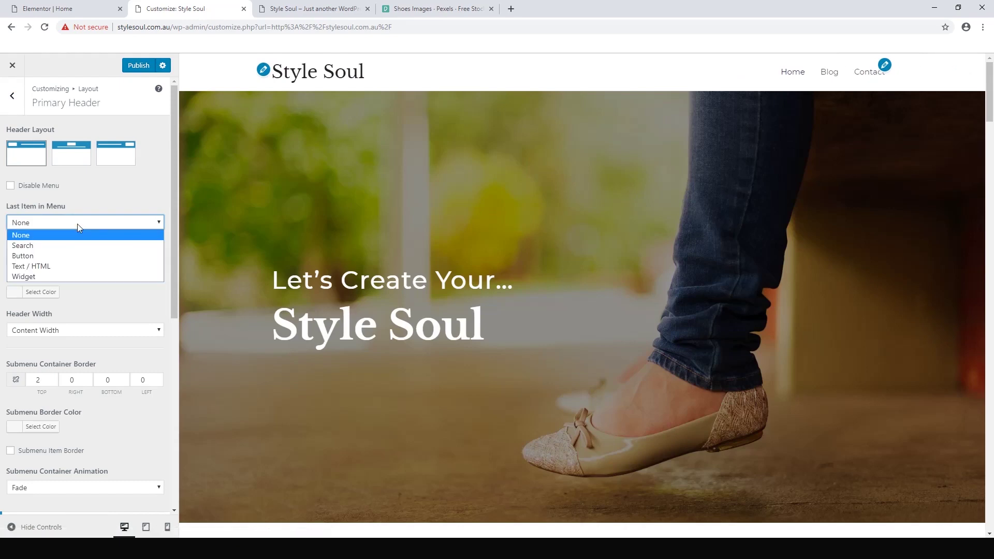
left_click(57, 246)
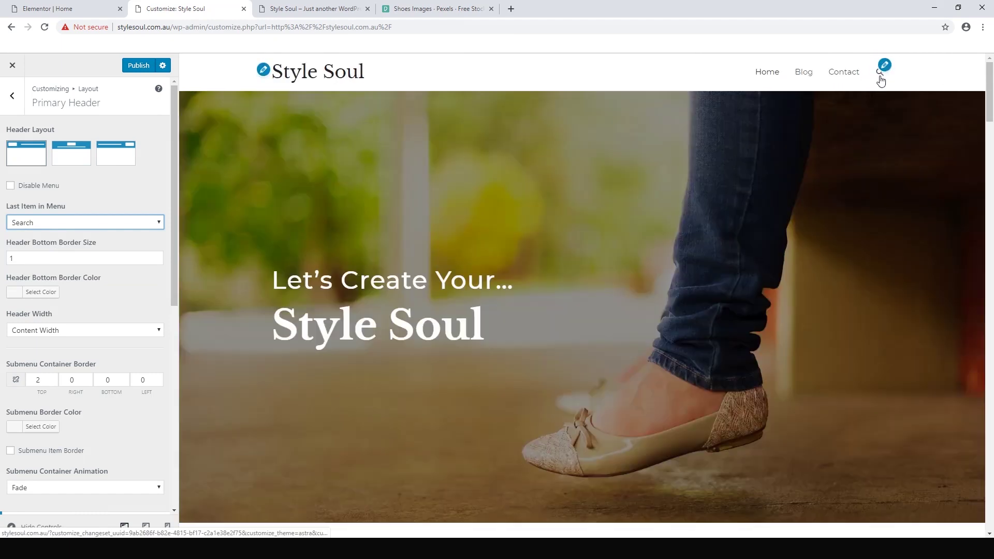
- Try Text / HTML, then set Last Item in Menu back to Widget and publish
left_click(111, 224)
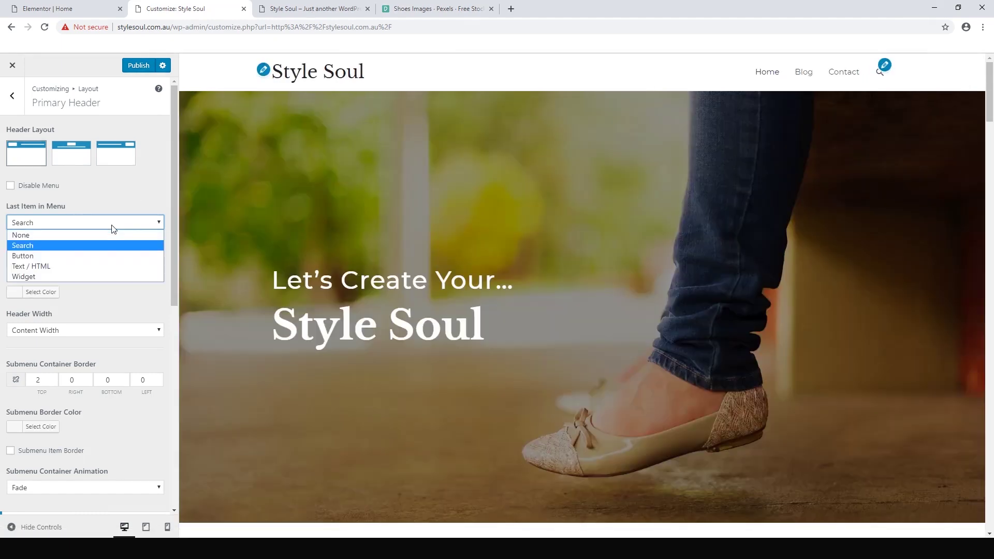
left_click(30, 265)
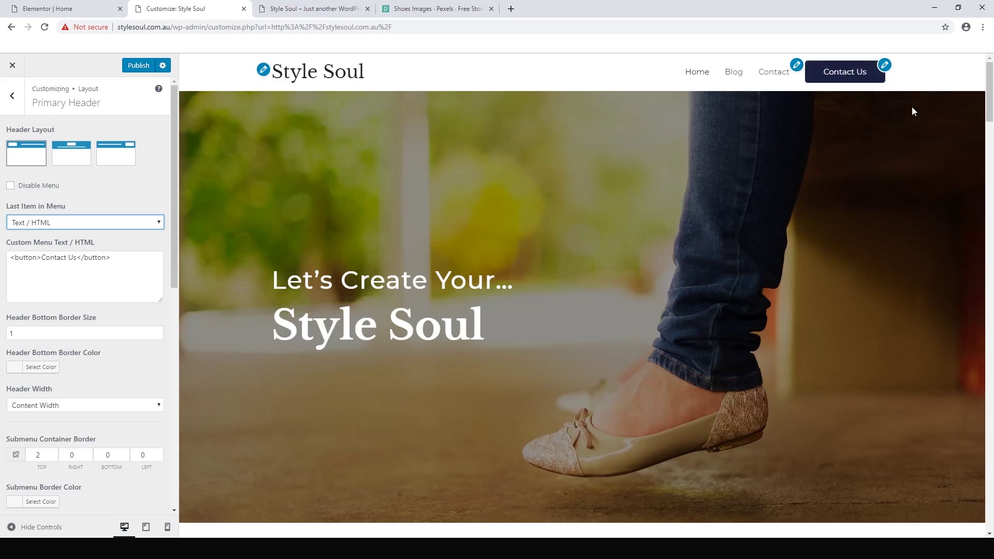
left_click(106, 224)
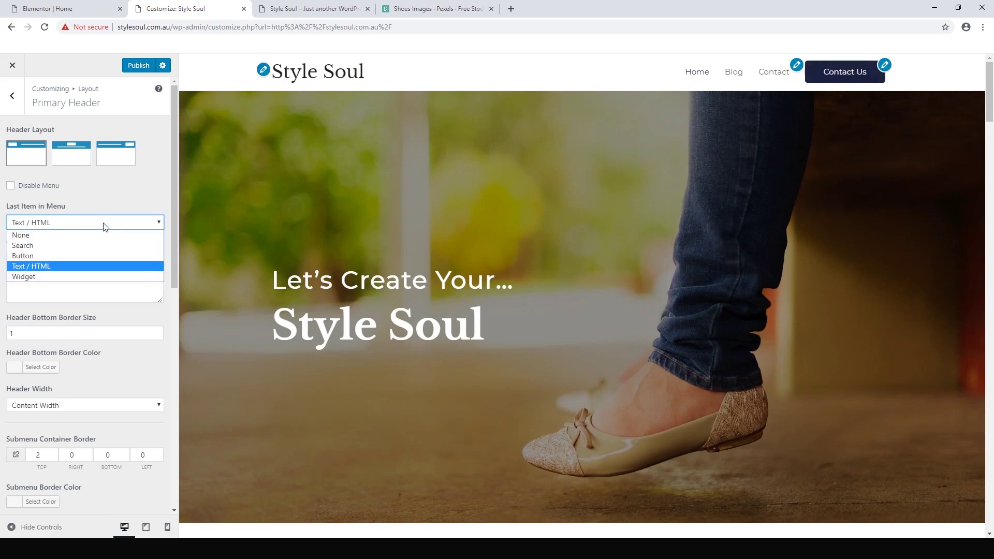
left_click(55, 276)
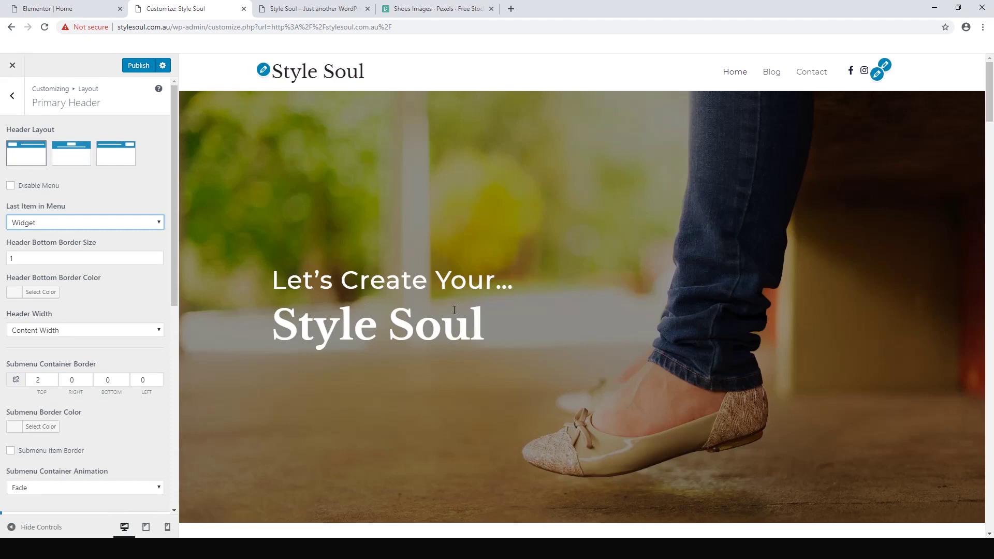
left_click(131, 70)
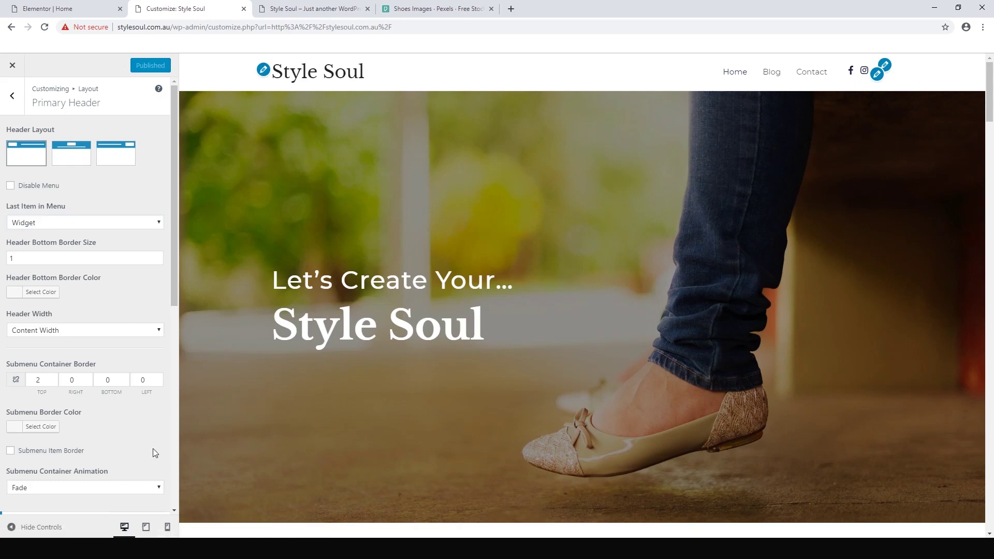
- Preview the site at mobile size, opening and closing the hamburger menu
left_click(167, 527)
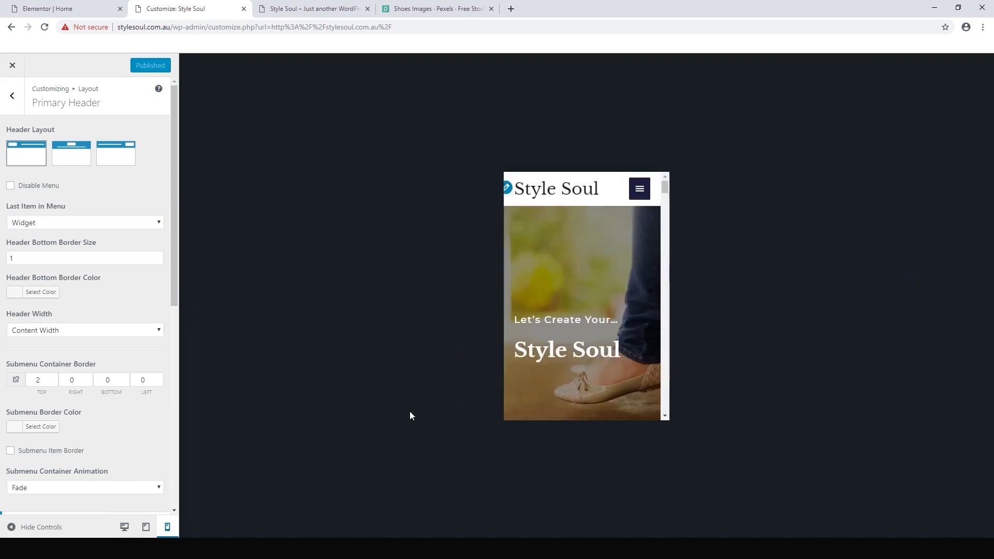
left_click(637, 191)
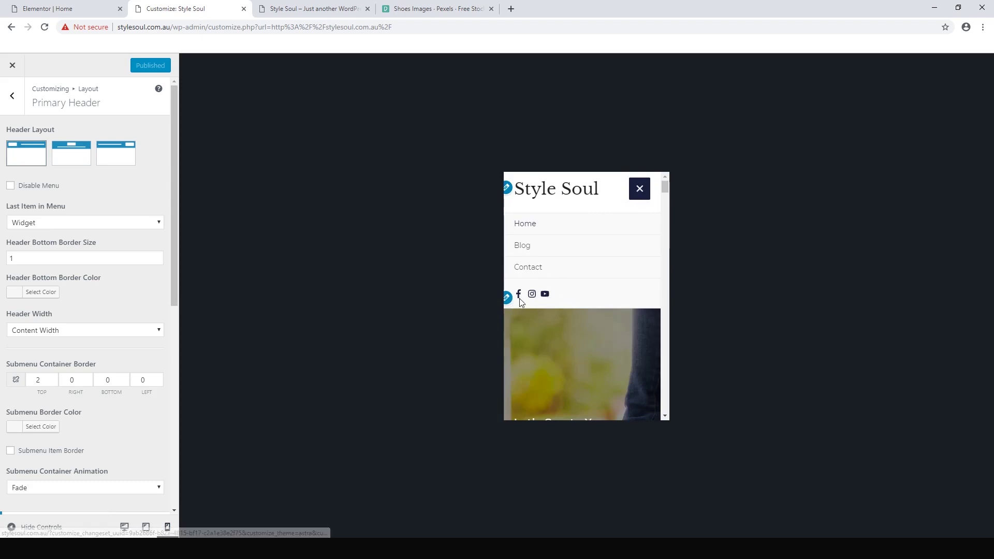
left_click(645, 189)
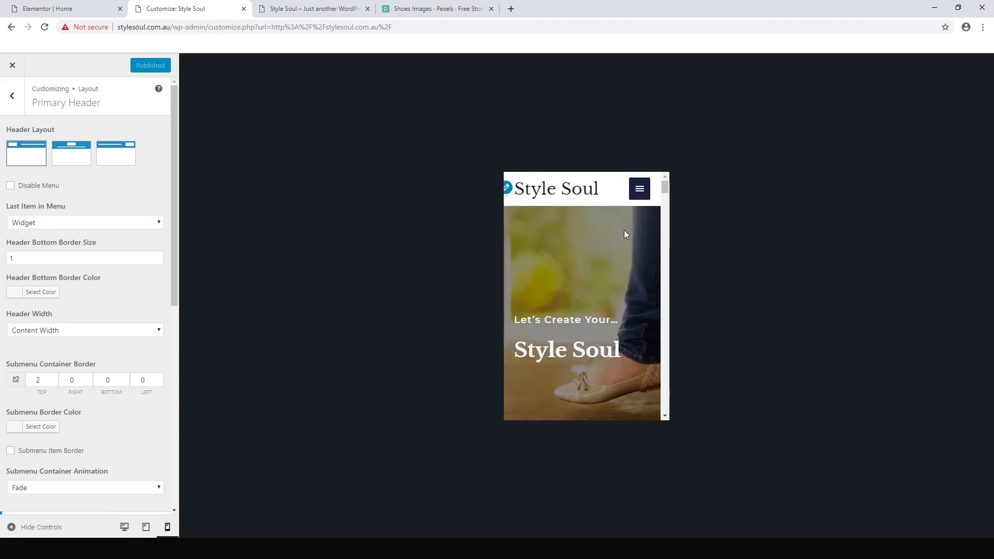